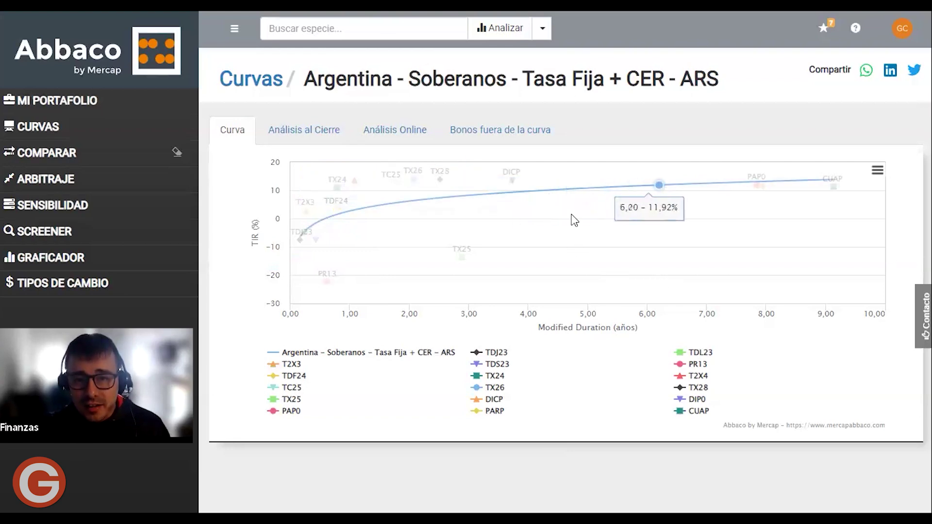
# Step: Open the sensitivity analysis and add the TX26 bond (BYMA, ARS) to the instruments
pyautogui.moveTo(421, 184)
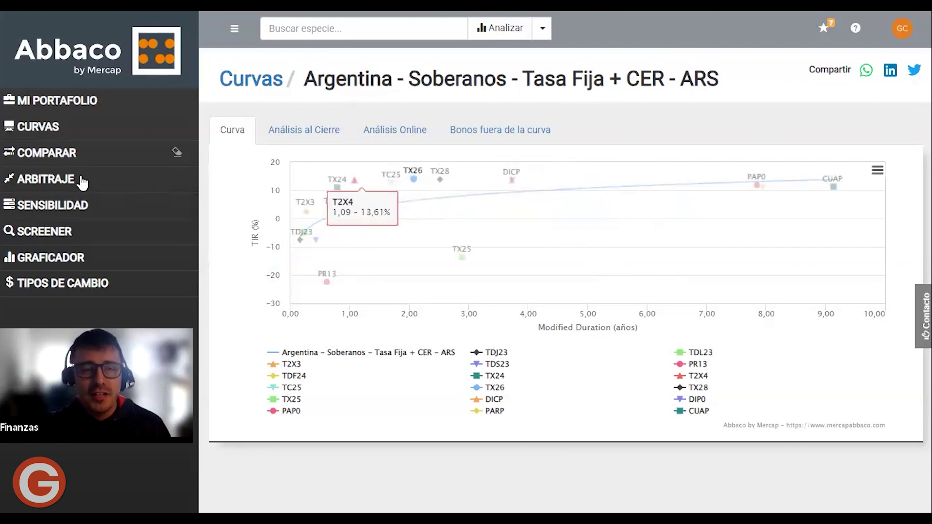
pyautogui.click(77, 204)
pyautogui.write('tx26')
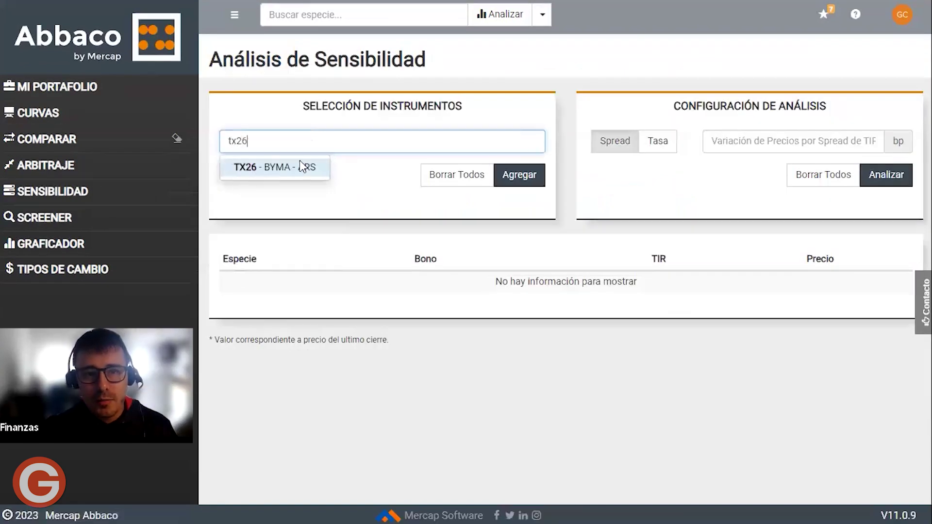
pyautogui.click(273, 168)
pyautogui.click(520, 176)
# Step: Add the TX28 and DICP bonds to the sensitivity analysis and review the TIR of the listed bonds
pyautogui.click(433, 144)
pyautogui.write('tx')
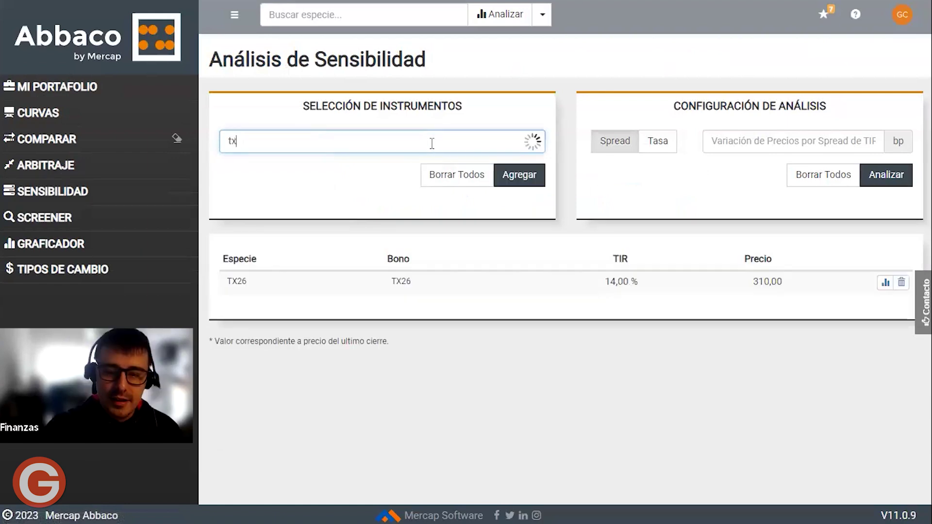
pyautogui.write('28')
pyautogui.press('Return')
pyautogui.write('dicp')
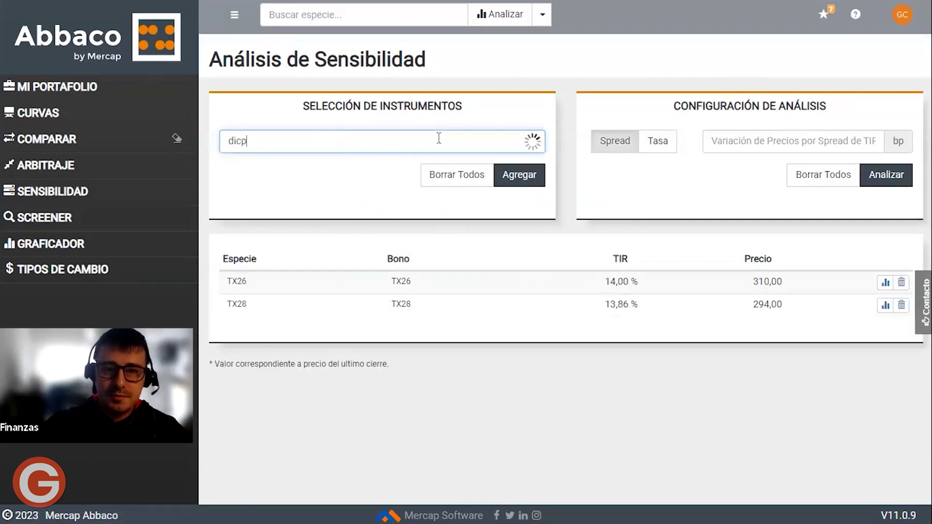
pyautogui.press('Return')
pyautogui.moveTo(605, 281); pyautogui.dragTo(639, 327)
pyautogui.rightClick(364, 344)
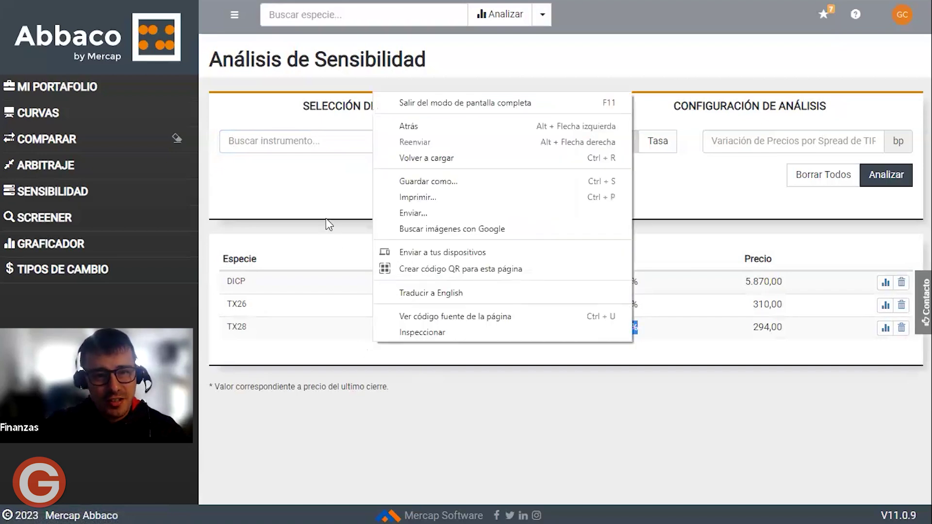
pyautogui.click(337, 265)
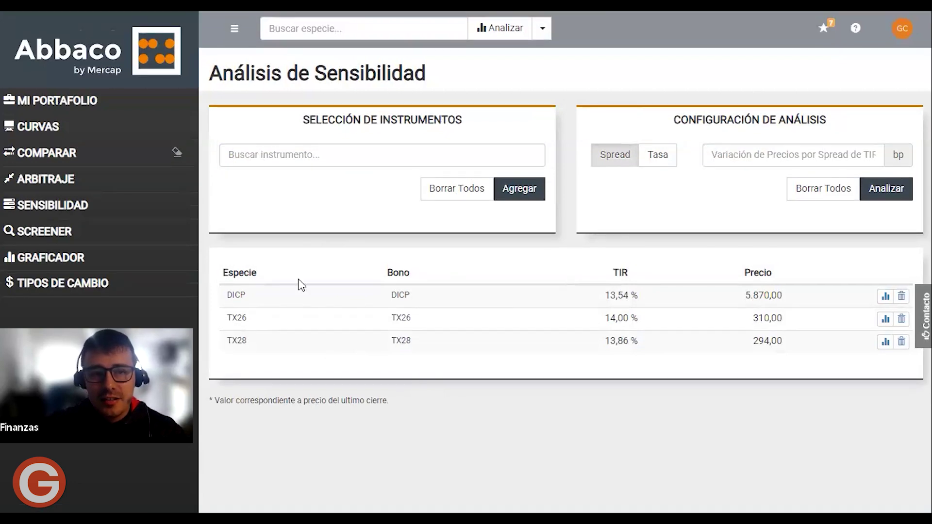
# Step: Run the analysis by rate with a TIR of 20 % and review each bond's price variation
pyautogui.click(657, 158)
pyautogui.click(764, 155)
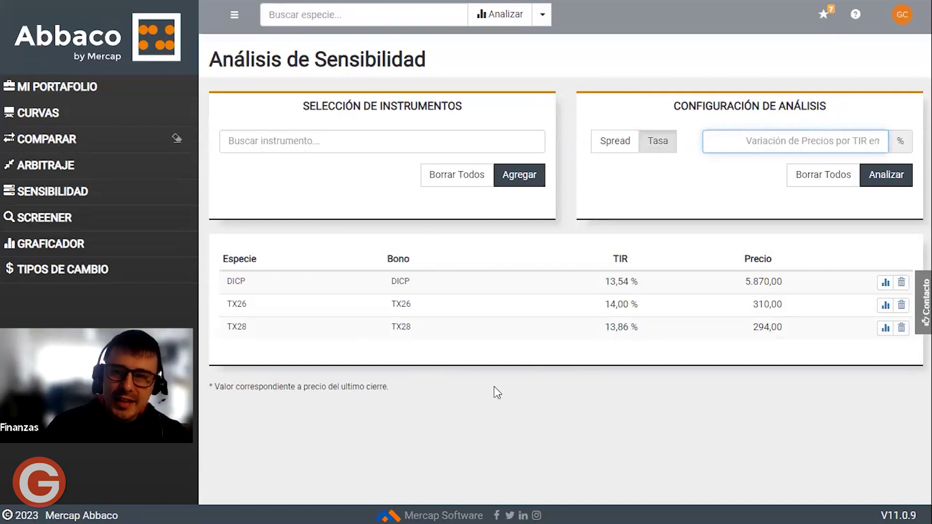
pyautogui.write('20')
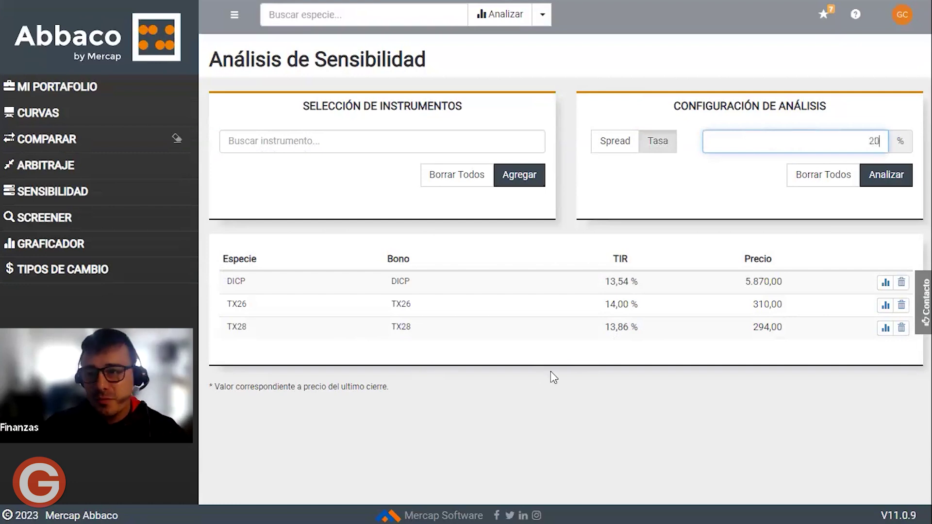
pyautogui.click(909, 183)
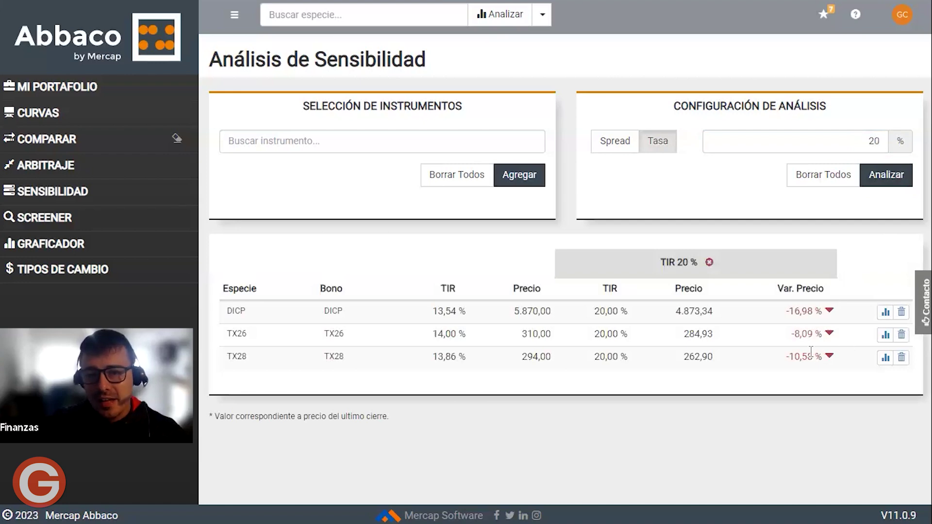
pyautogui.moveTo(791, 314); pyautogui.dragTo(822, 357)
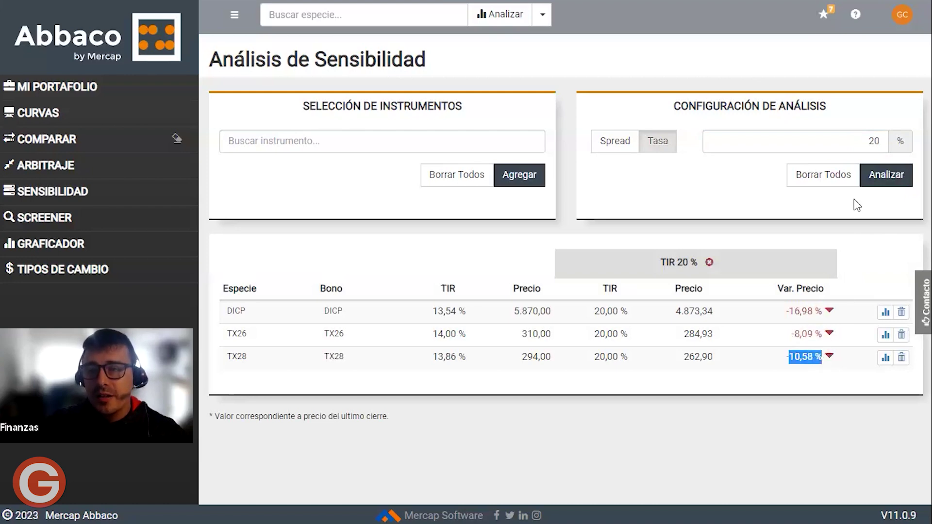
# Step: Add a second scenario with a TIR of 10 % and compare the price variations of DICP, TX28 and TX26
pyautogui.click(881, 136)
pyautogui.press('BackSpace')
pyautogui.press('BackSpace')
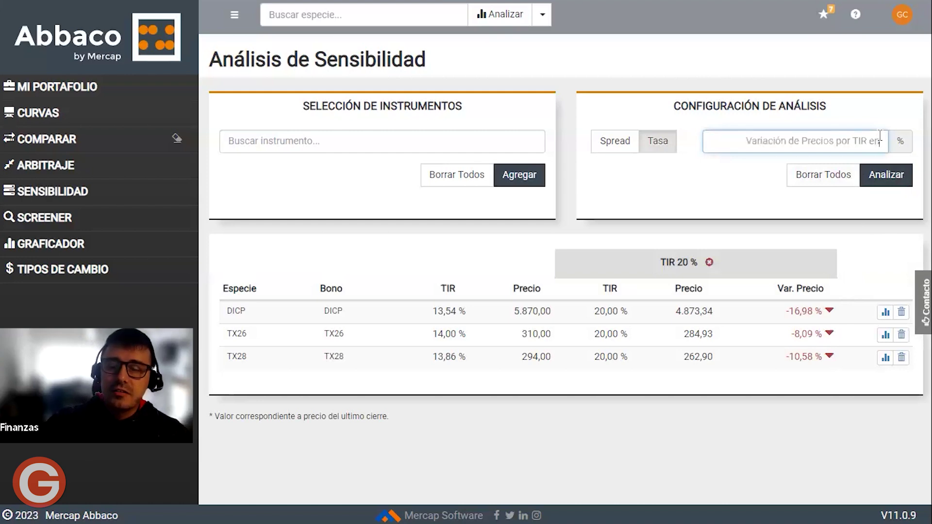
pyautogui.write('10')
pyautogui.click(885, 175)
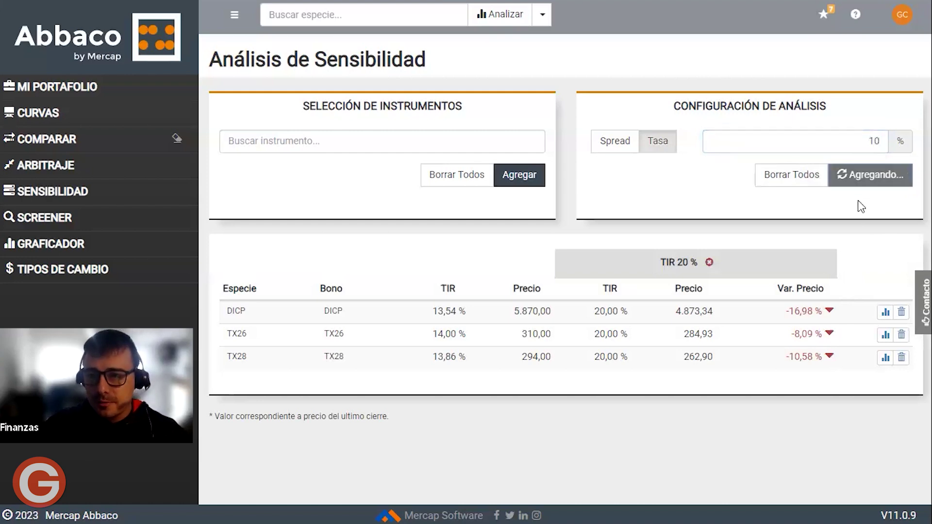
pyautogui.moveTo(809, 310); pyautogui.dragTo(845, 311)
pyautogui.moveTo(809, 363); pyautogui.dragTo(848, 364)
pyautogui.moveTo(811, 338); pyautogui.dragTo(843, 346)
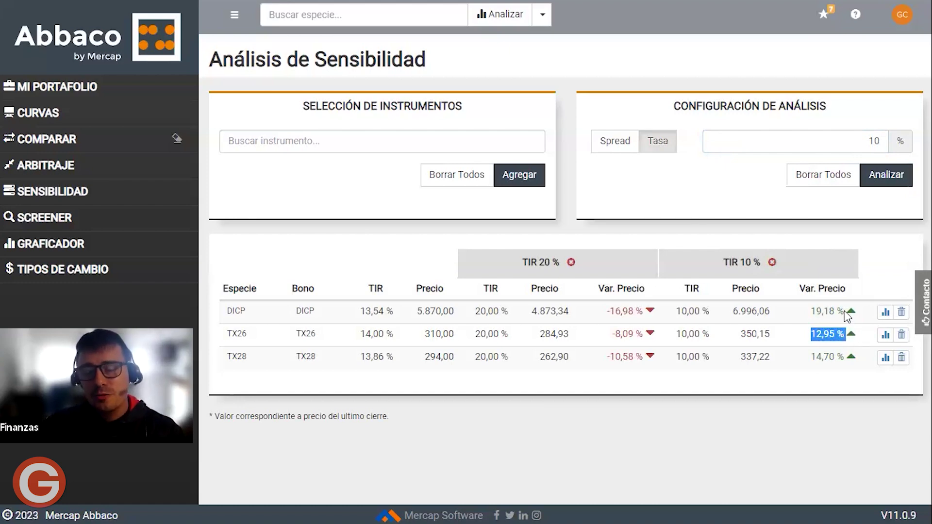
# Step: Add a third rate scenario with a TIR of 6 % to the analysis
pyautogui.click(880, 142)
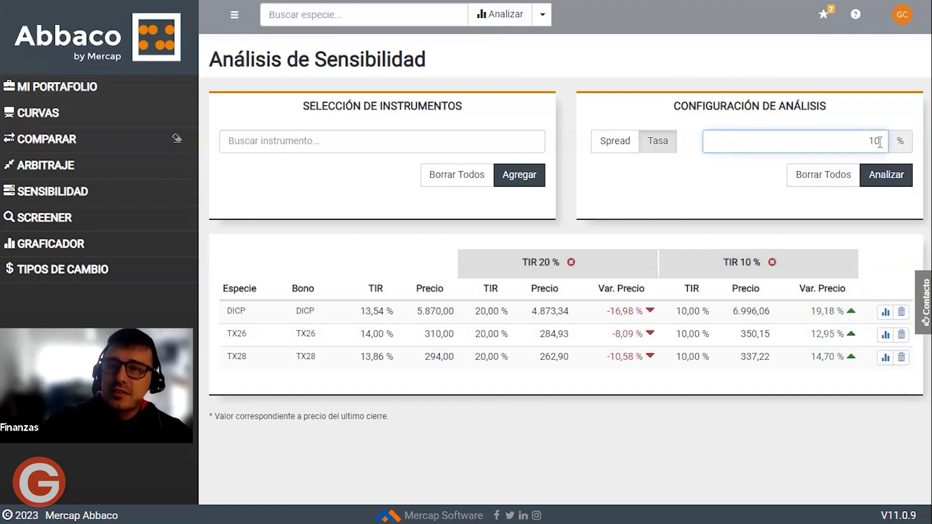
pyautogui.press('BackSpace')
pyautogui.press('BackSpace')
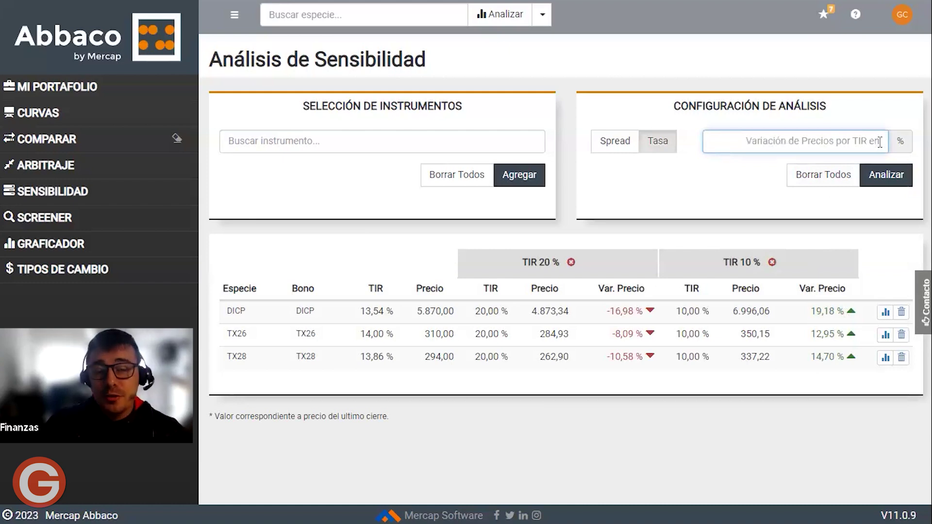
pyautogui.write('6')
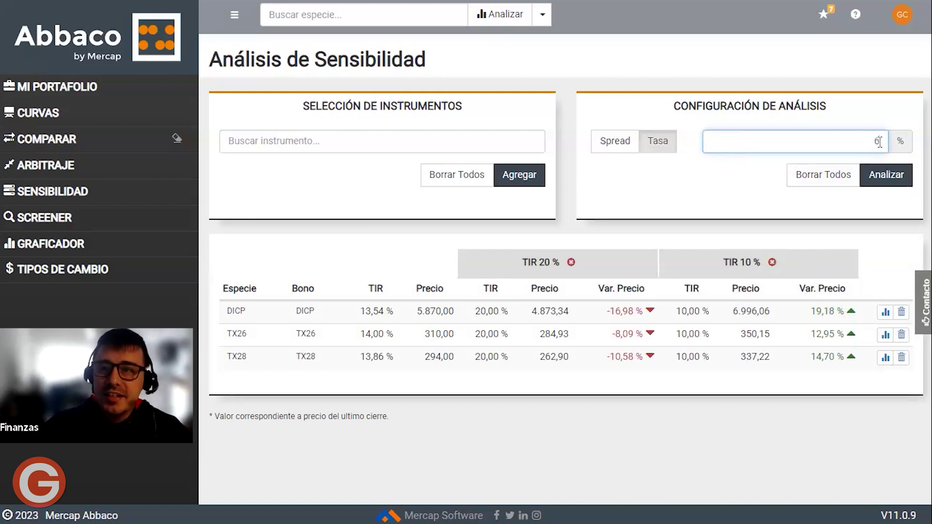
pyautogui.click(876, 166)
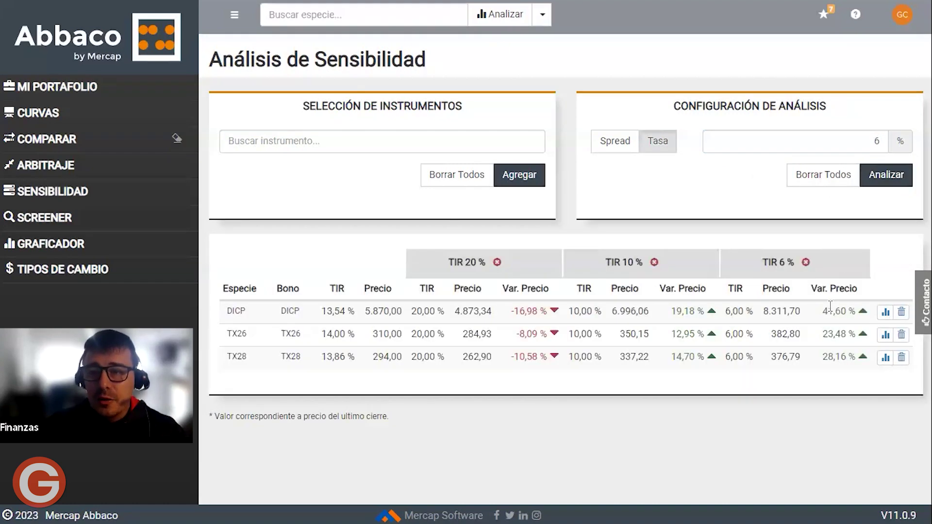
# Step: Compare the bonds' price variations in the TIR 6 % scenario, and contrast DICP's with its variation at TIR 20 %
pyautogui.moveTo(824, 310); pyautogui.dragTo(860, 318)
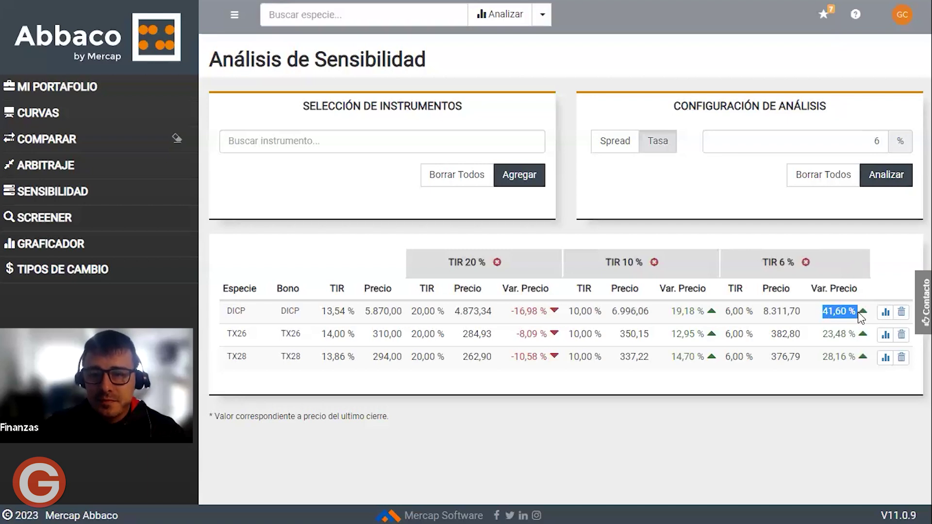
pyautogui.moveTo(823, 358); pyautogui.dragTo(856, 346)
pyautogui.click(834, 340)
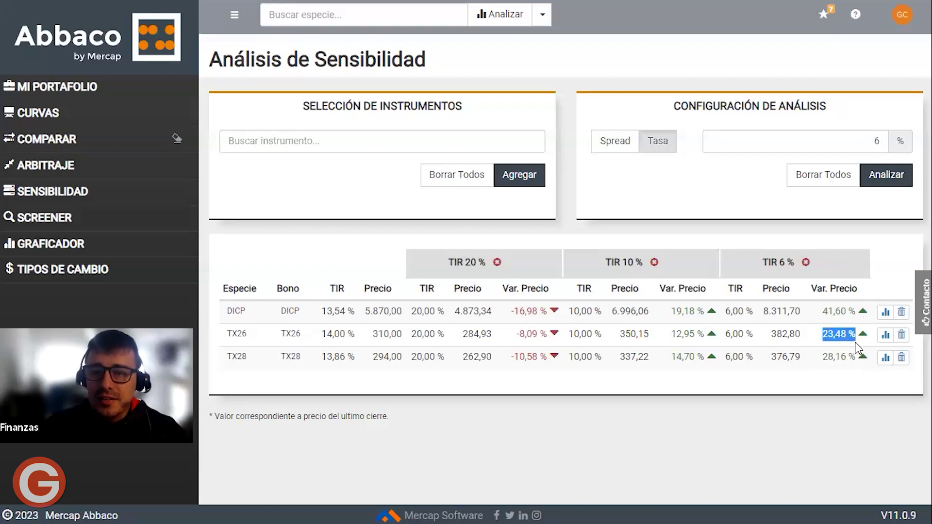
pyautogui.click(789, 383)
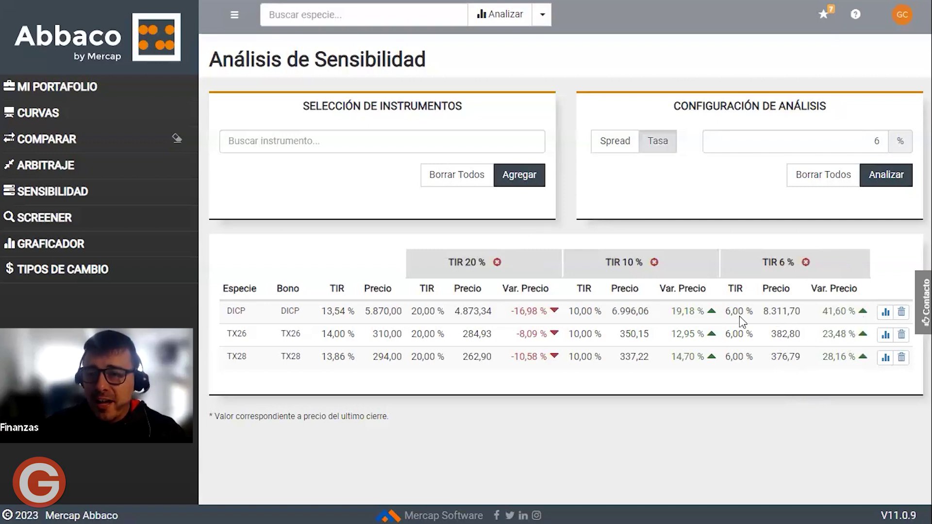
pyautogui.moveTo(822, 315); pyautogui.dragTo(854, 316)
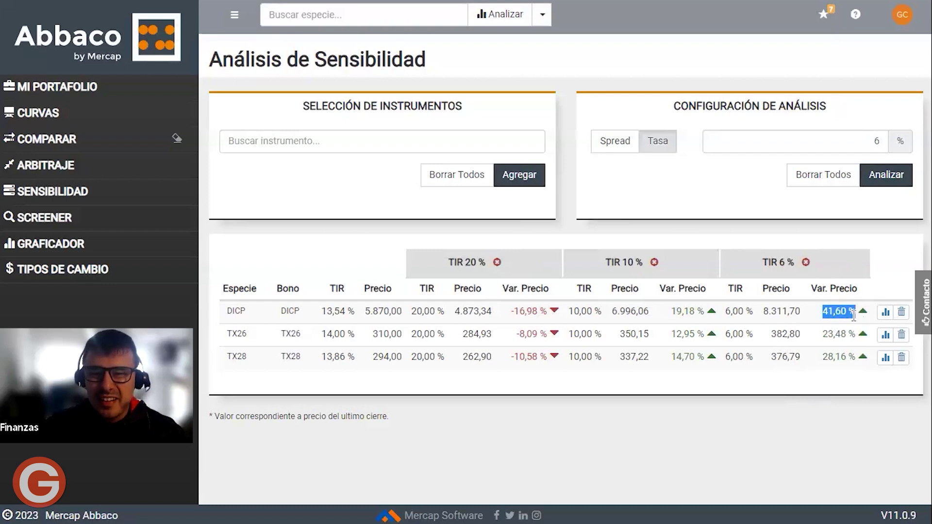
pyautogui.moveTo(854, 316)
pyautogui.mouseDown()
pyautogui.moveTo(832, 315)
pyautogui.moveTo(862, 319)
pyautogui.mouseUp()
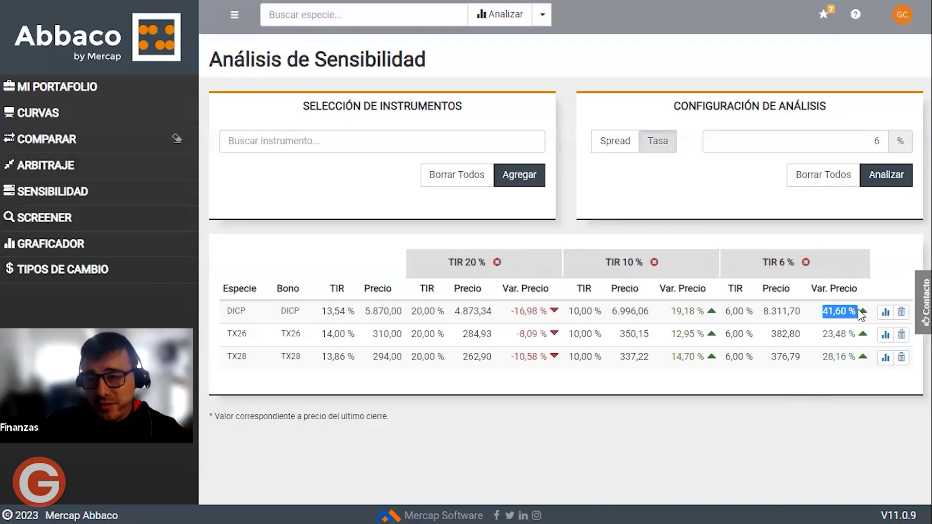
pyautogui.click(824, 311)
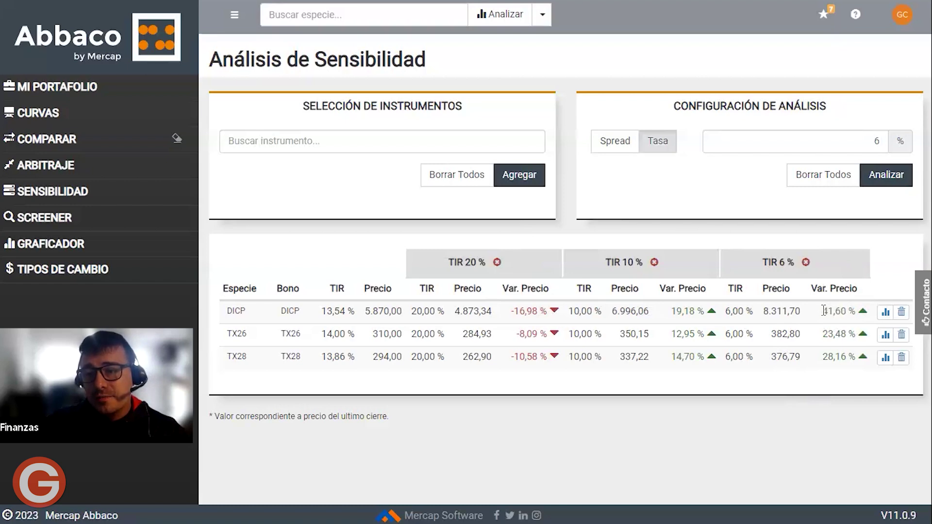
pyautogui.moveTo(824, 312); pyautogui.dragTo(856, 317)
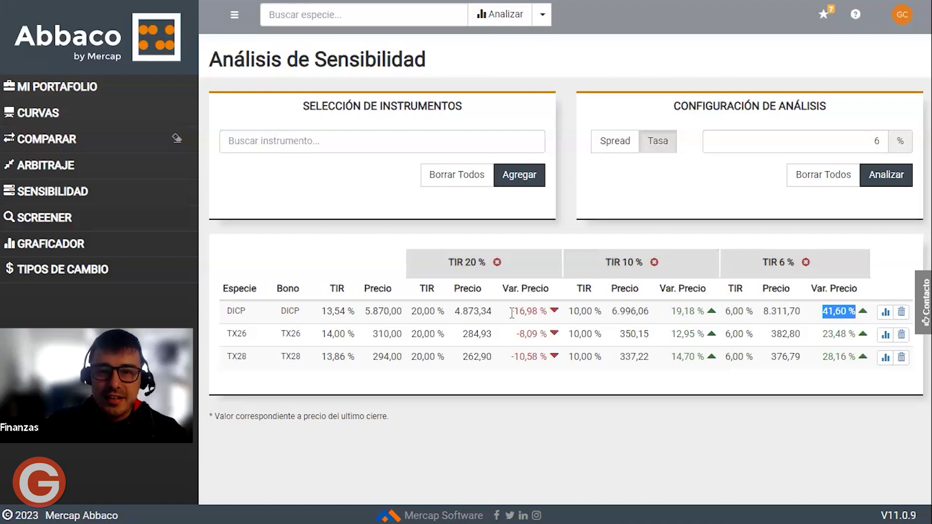
pyautogui.moveTo(512, 311); pyautogui.dragTo(540, 311)
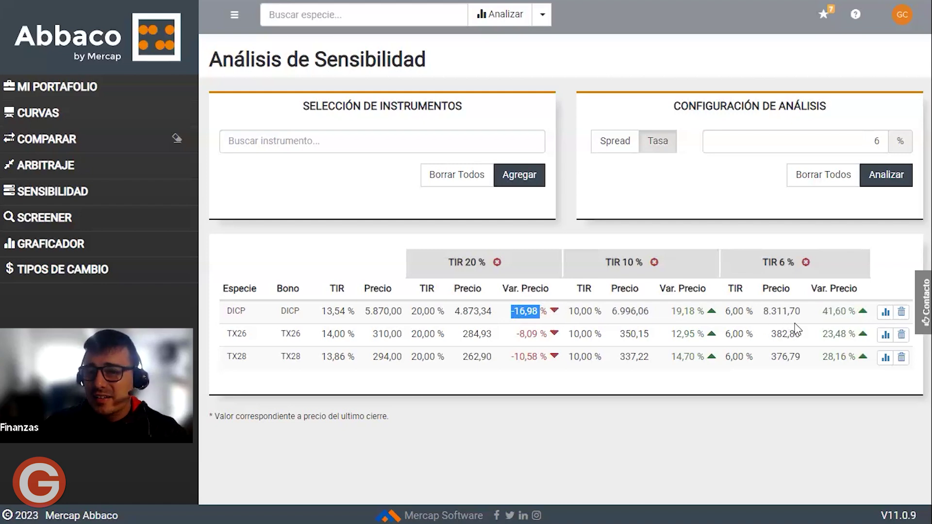
pyautogui.moveTo(822, 312); pyautogui.dragTo(855, 313)
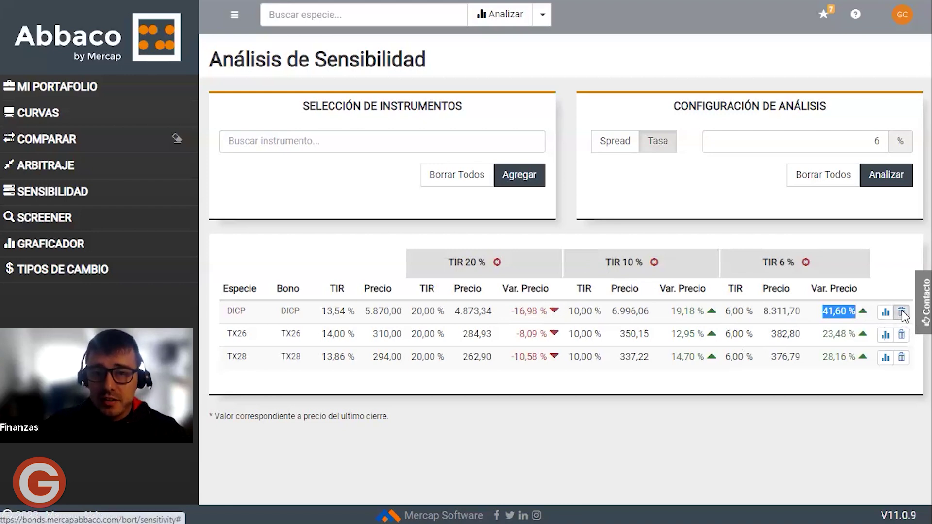
# Step: Clear all listed instruments and add the PARP bond (BYMA, ARS) to the analysis
pyautogui.click(483, 170)
pyautogui.click(479, 141)
pyautogui.write('parp')
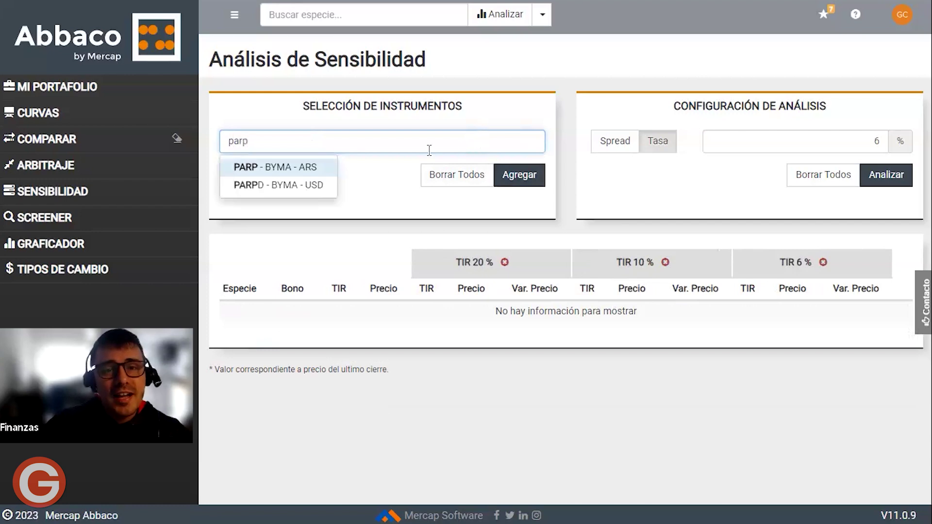
pyautogui.click(322, 168)
pyautogui.click(504, 177)
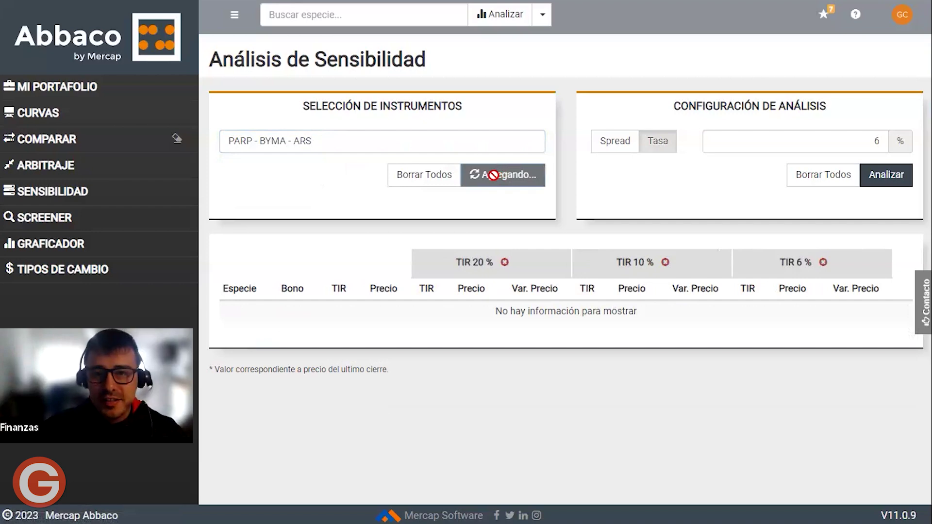
# Step: Add the CUAP bond (BYMA, ARS) and compare its price variations with PARP's at TIR 20 % and 6 %
pyautogui.click(416, 141)
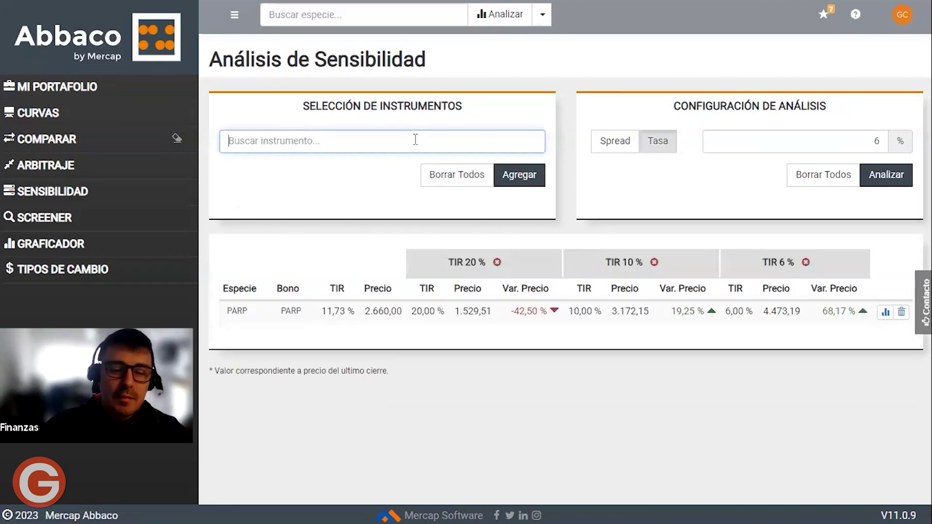
pyautogui.write('cuap')
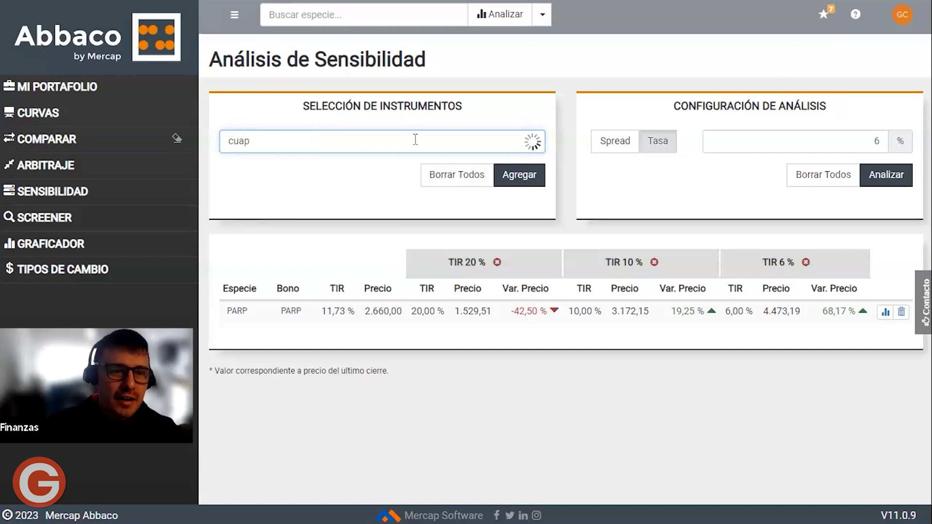
pyautogui.click(318, 166)
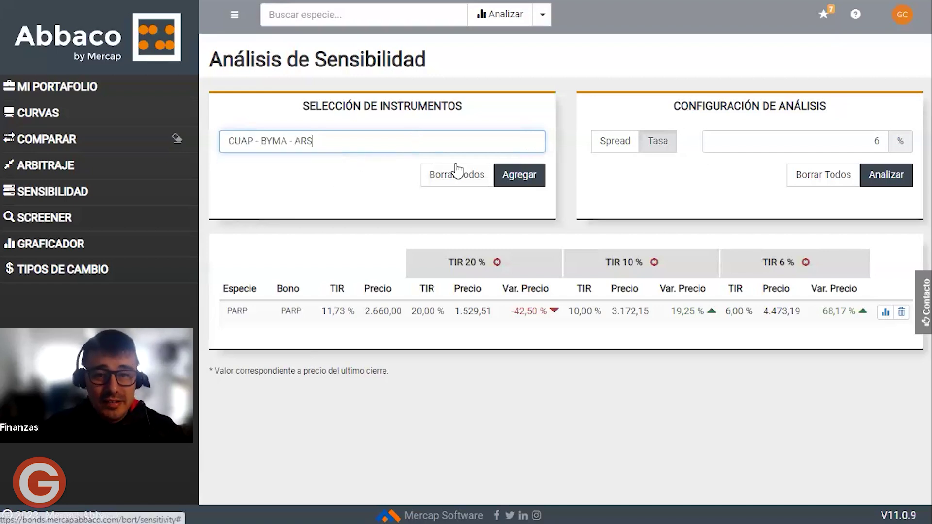
pyautogui.click(512, 175)
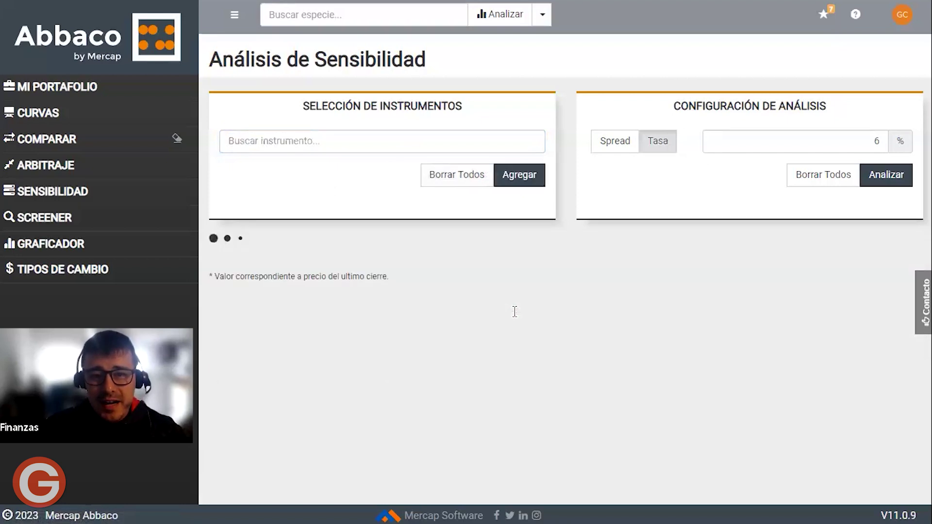
pyautogui.moveTo(515, 312); pyautogui.dragTo(546, 336)
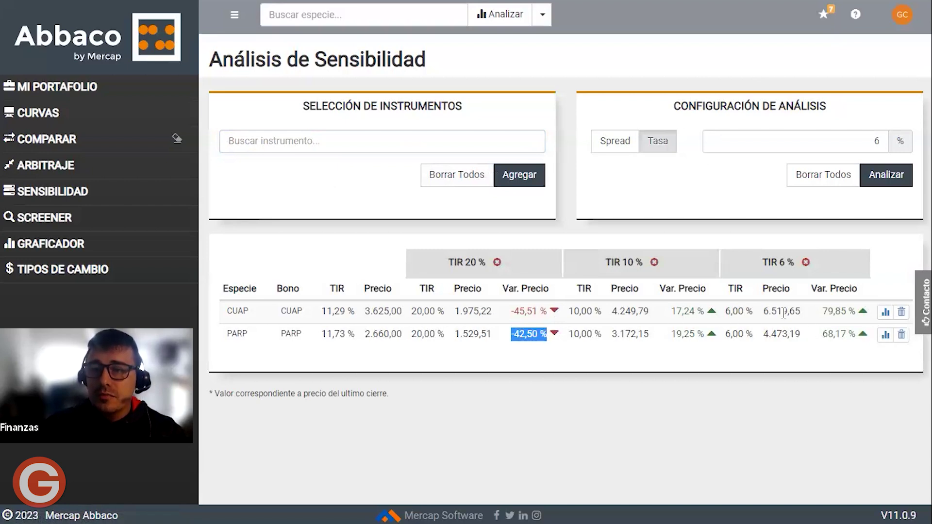
pyautogui.moveTo(824, 311); pyautogui.dragTo(858, 334)
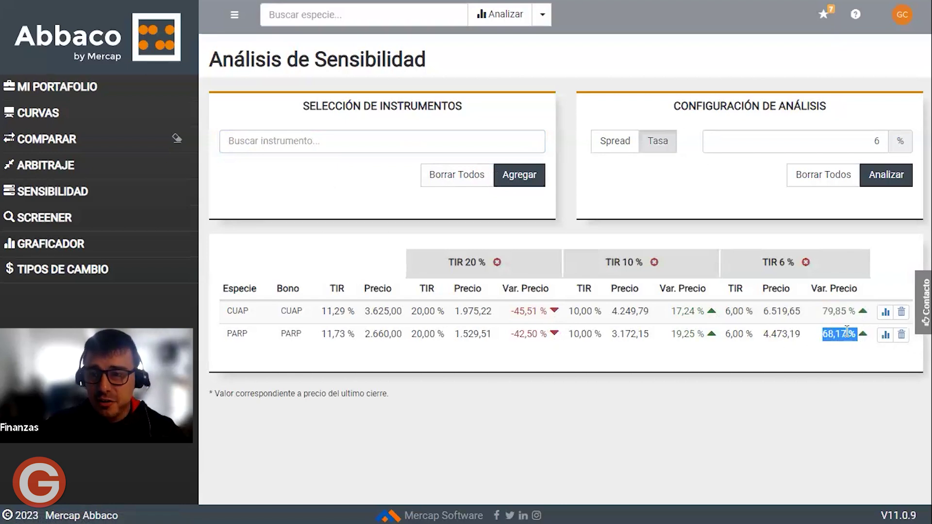
pyautogui.click(825, 335)
pyautogui.moveTo(825, 334); pyautogui.dragTo(857, 336)
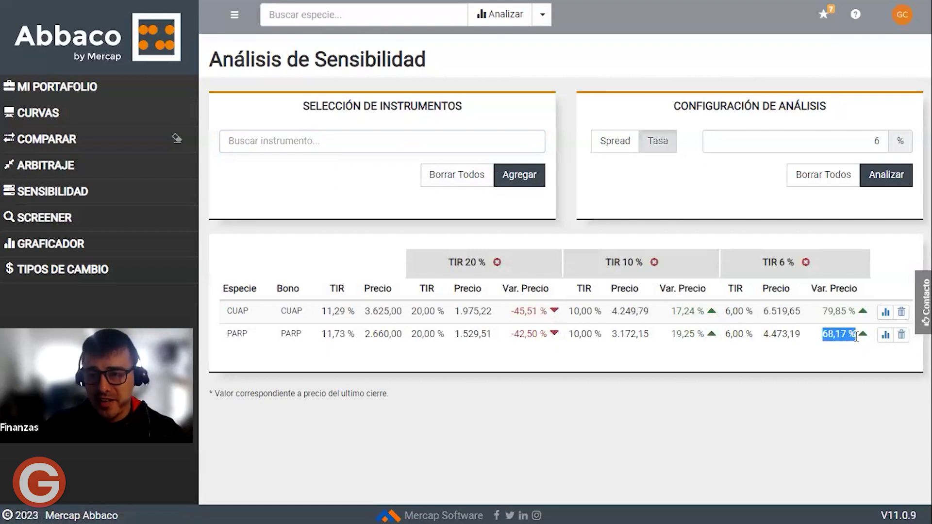
# Step: Examine PARP's price variation in the TIR 6 % scenario against CUAP's variation in the same scenario
pyautogui.click(810, 340)
pyautogui.doubleClick(826, 335)
pyautogui.click(825, 335)
pyautogui.doubleClick(828, 335)
pyautogui.click(829, 335)
pyautogui.tripleClick(831, 335)
pyautogui.click(832, 335)
pyautogui.tripleClick(832, 335)
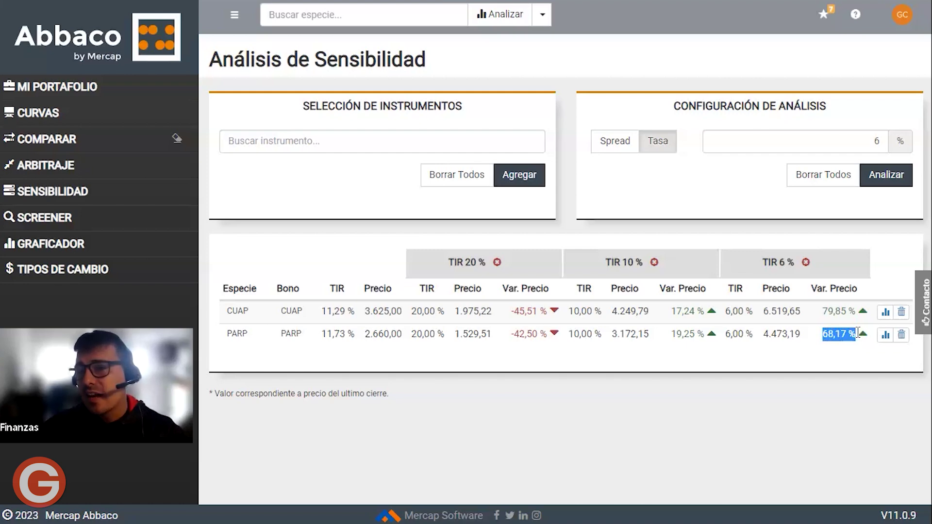
pyautogui.moveTo(839, 334)
pyautogui.mouseDown()
pyautogui.moveTo(858, 332)
pyautogui.moveTo(831, 313)
pyautogui.moveTo(848, 313)
pyautogui.moveTo(827, 315)
pyautogui.moveTo(836, 316)
pyautogui.mouseUp()
# Step: Add the DICP bond to the sensitivity analysis alongside CUAP and PARP
pyautogui.click(496, 141)
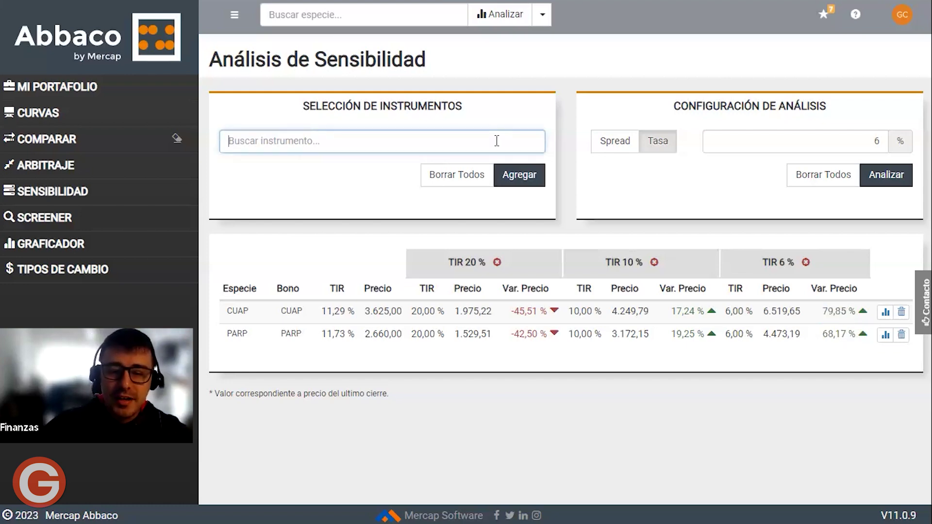
pyautogui.write('dicp')
pyautogui.press('Return')
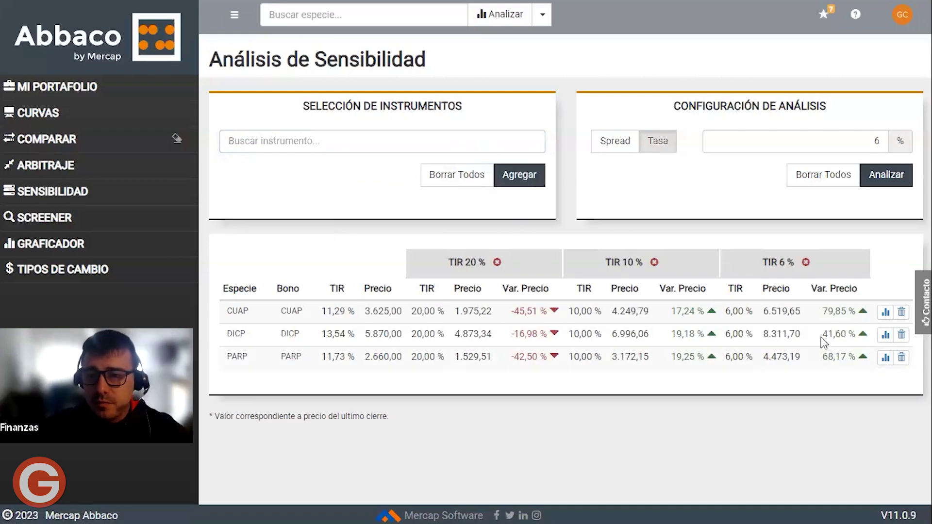
# Step: Examine DICP's price variations at TIR 6 %, 10 % and 20 %, comparing the 10 % scenario with PARP's
pyautogui.moveTo(822, 334); pyautogui.dragTo(856, 337)
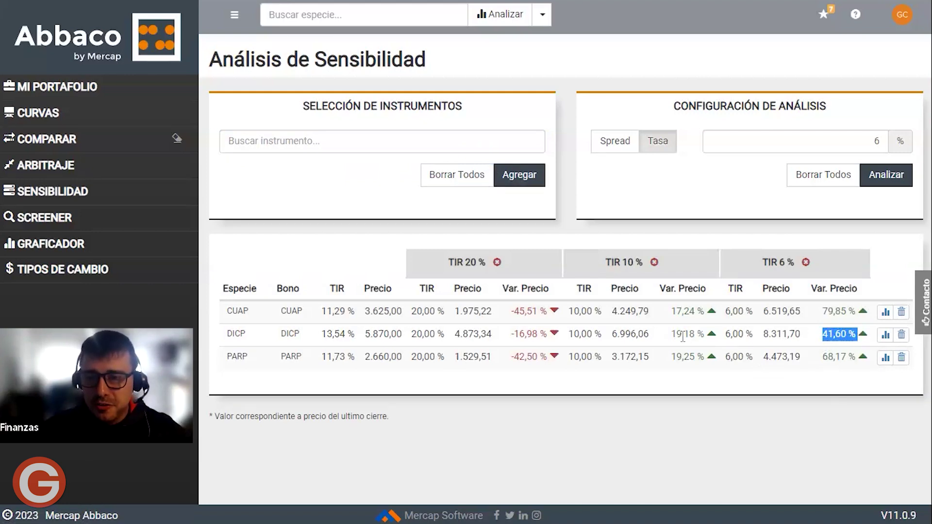
pyautogui.moveTo(672, 336); pyautogui.dragTo(710, 341)
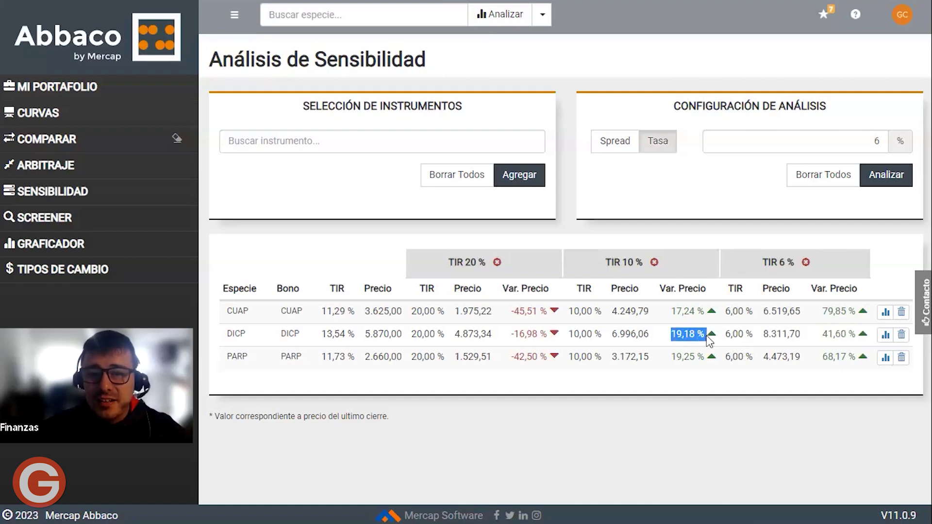
pyautogui.click(676, 358)
pyautogui.moveTo(676, 358); pyautogui.dragTo(705, 356)
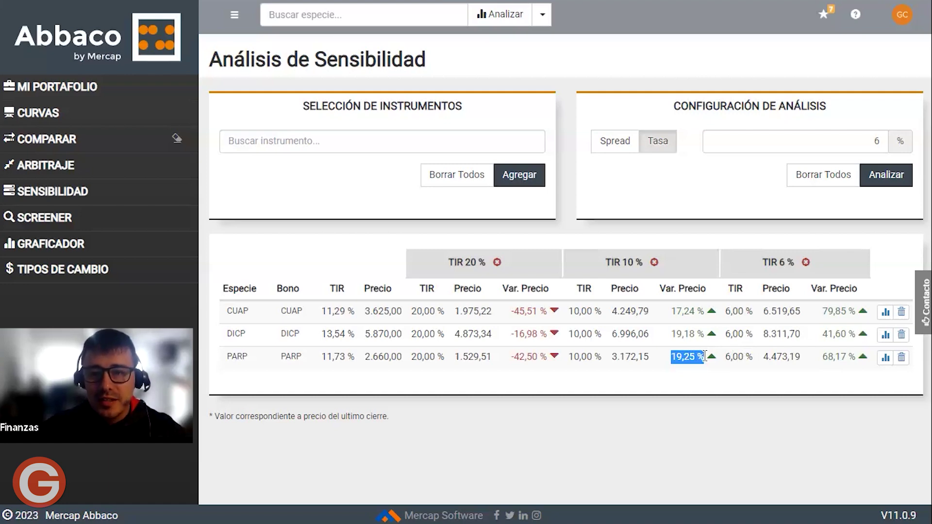
pyautogui.click(512, 335)
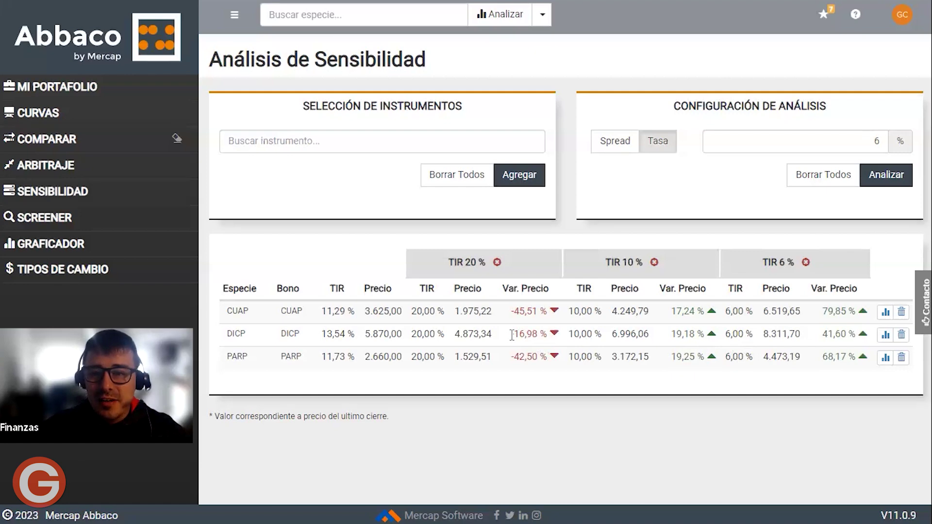
pyautogui.moveTo(513, 335); pyautogui.dragTo(546, 337)
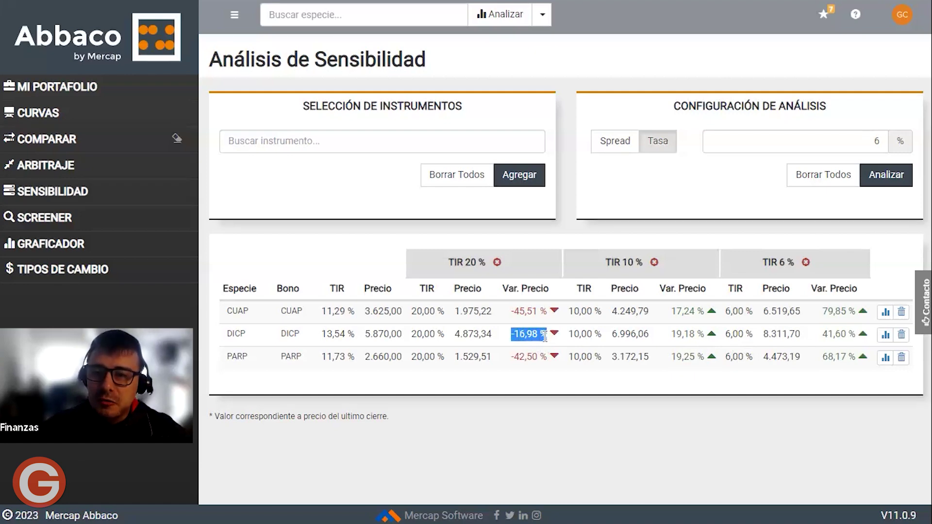